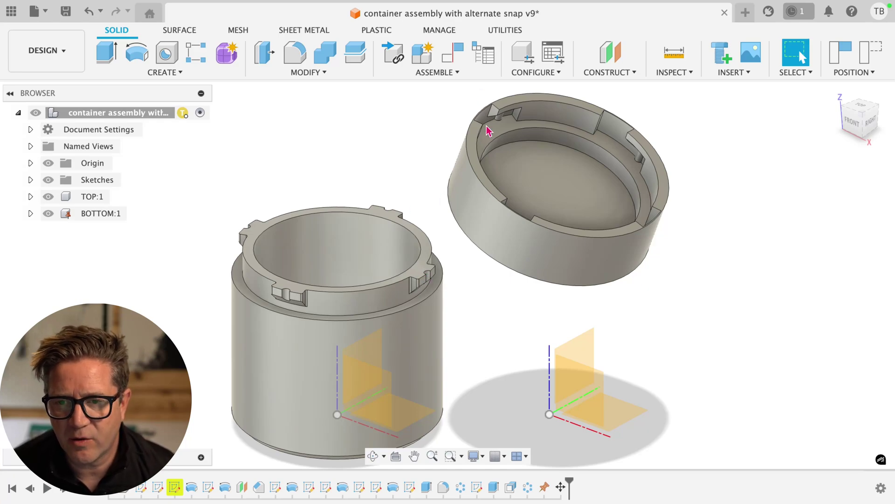
pyautogui.scroll(-3, 534, 160)
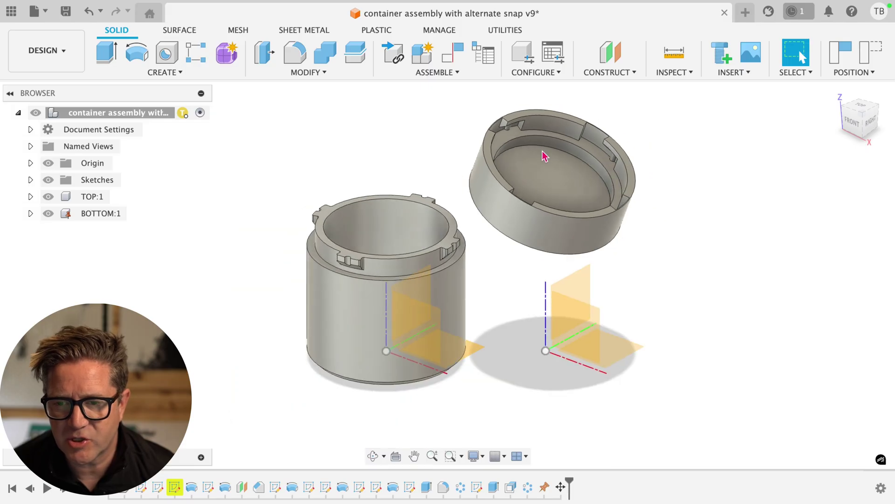
pyautogui.moveTo(541, 150)
pyautogui.keyDown('shift'); pyautogui.mouseDown(button='middle')
pyautogui.moveTo(517, 150)
pyautogui.moveTo(515, 114)
pyautogui.mouseUp(button='middle'); pyautogui.keyUp('shift')
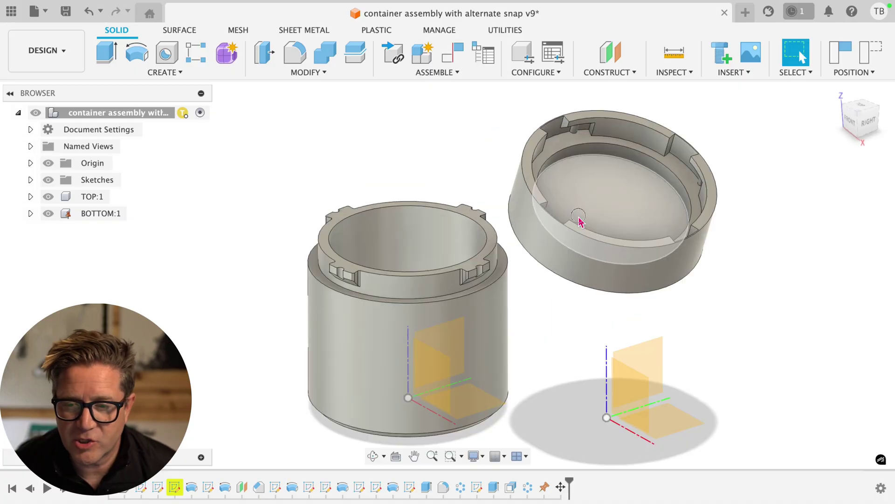
pyautogui.moveTo(580, 223); pyautogui.dragTo(573, 230)
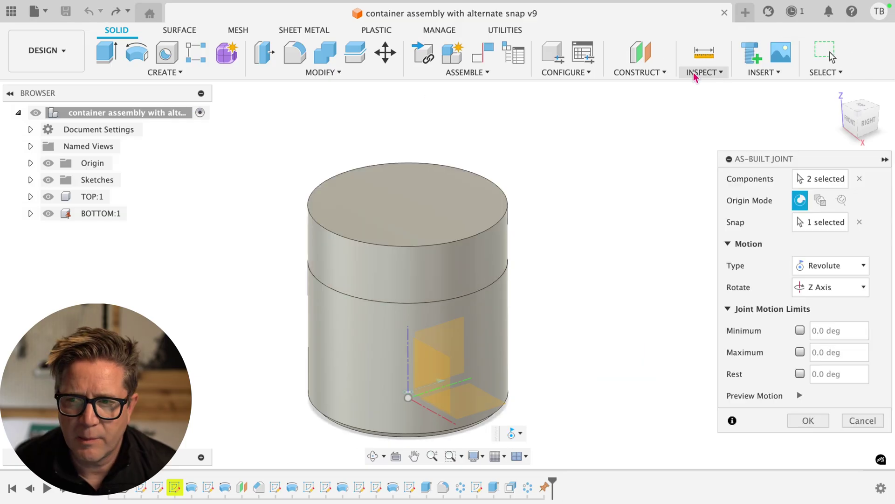
# Create a section analysis of the closed container on the XZ plane at 0.00 mm distance
pyautogui.click(703, 73)
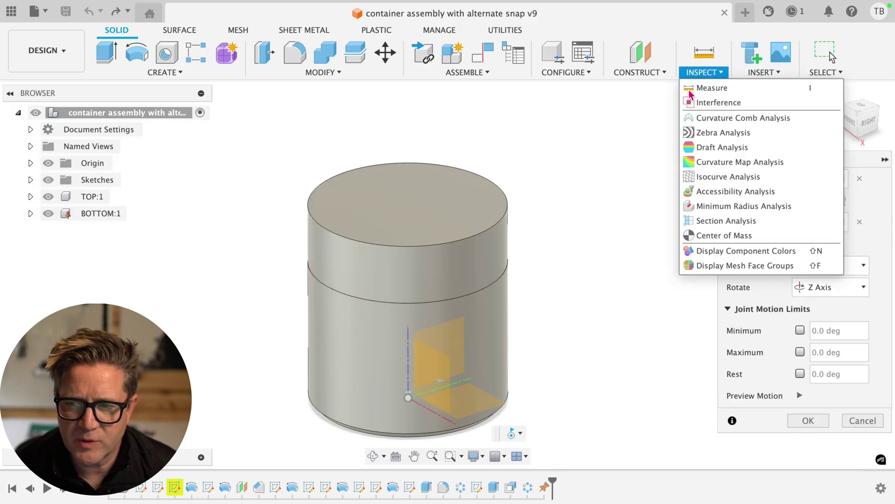
pyautogui.click(722, 221)
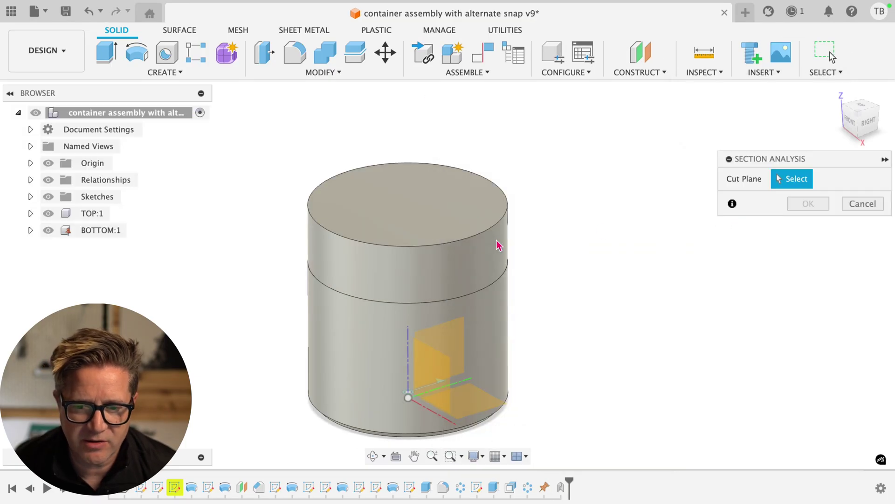
pyautogui.click(409, 400)
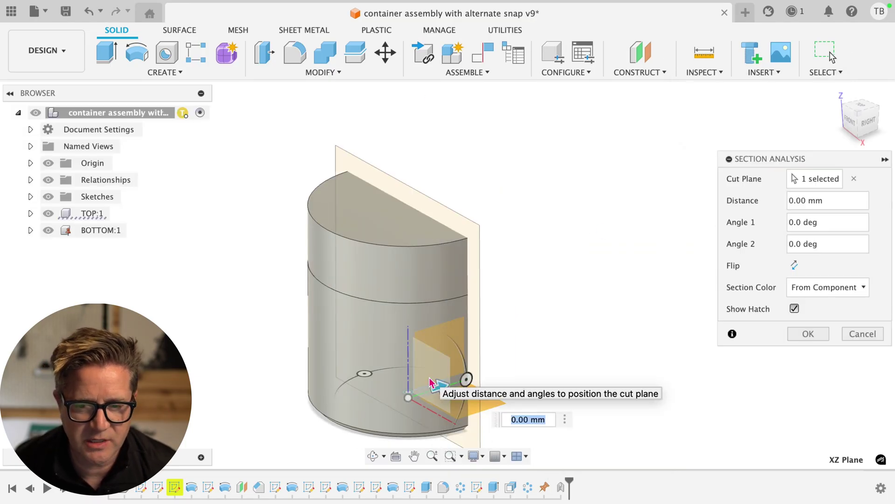
pyautogui.moveTo(409, 398)
pyautogui.keyDown('shift'); pyautogui.mouseDown(button='middle')
pyautogui.moveTo(518, 331)
pyautogui.moveTo(431, 327)
pyautogui.moveTo(495, 332)
pyautogui.mouseUp(button='middle'); pyautogui.keyUp('shift')
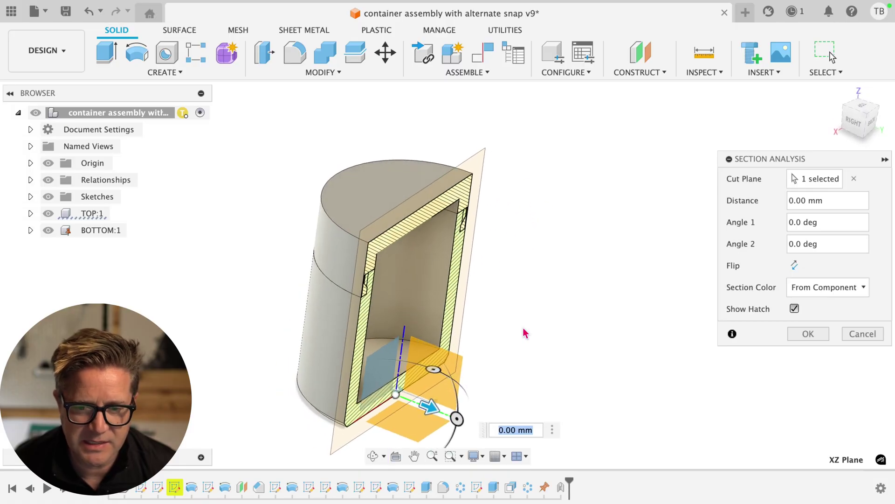
pyautogui.click(819, 336)
pyautogui.keyDown('shift'); pyautogui.moveTo(579, 262); pyautogui.dragTo(527, 263, button='middle'); pyautogui.keyUp('shift')
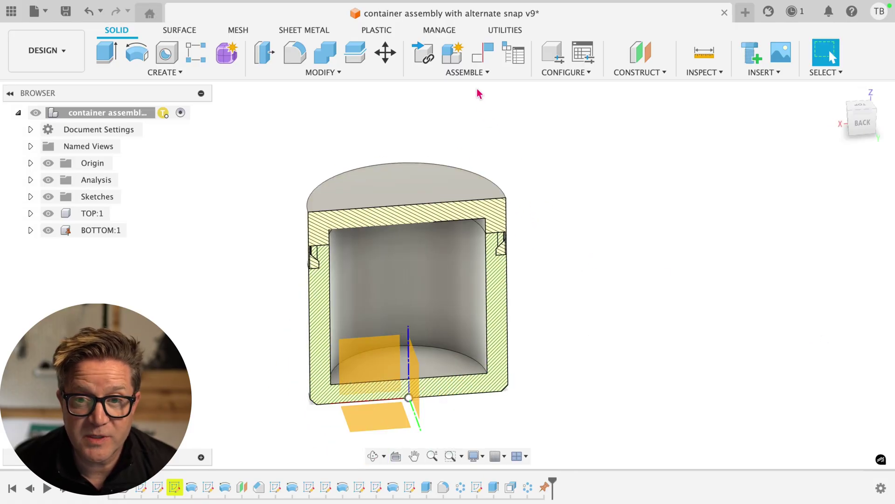
# Create a revolute As-Built Joint between the TOP and BOTTOM components, rotating about the Z axis at the centre of the container's rim
pyautogui.click(467, 72)
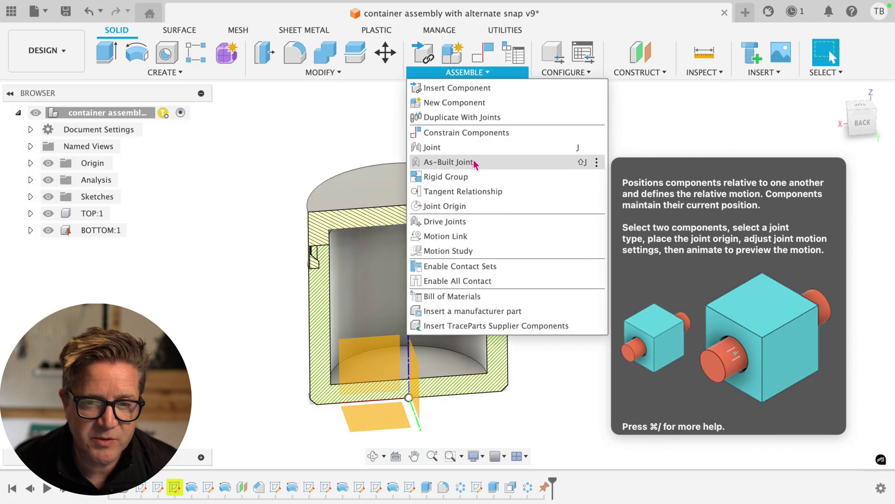
pyautogui.click(474, 162)
pyautogui.click(407, 206)
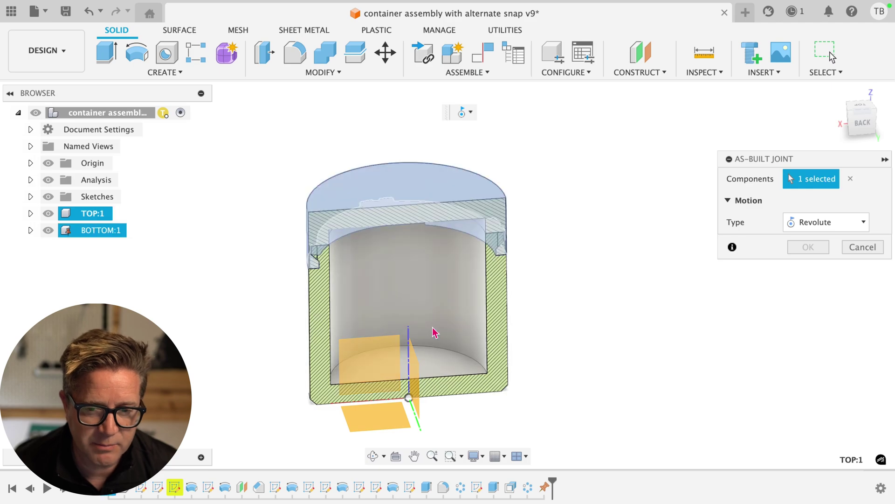
pyautogui.click(421, 371)
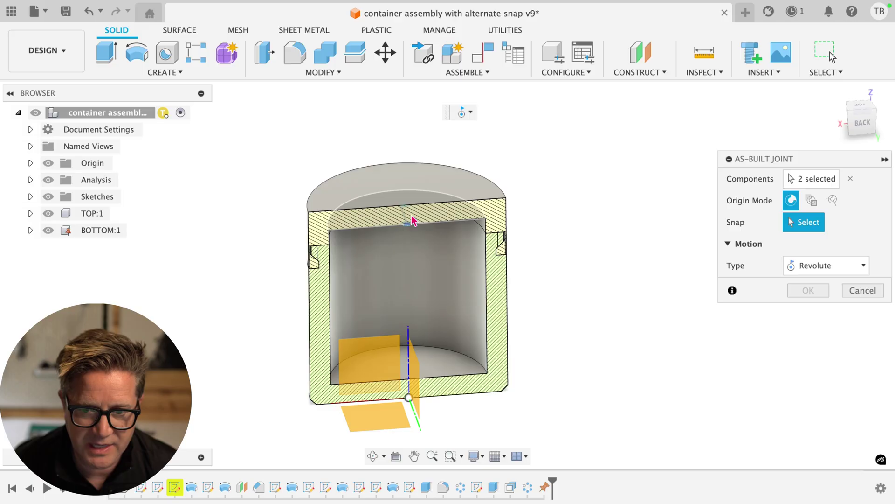
pyautogui.click(408, 243)
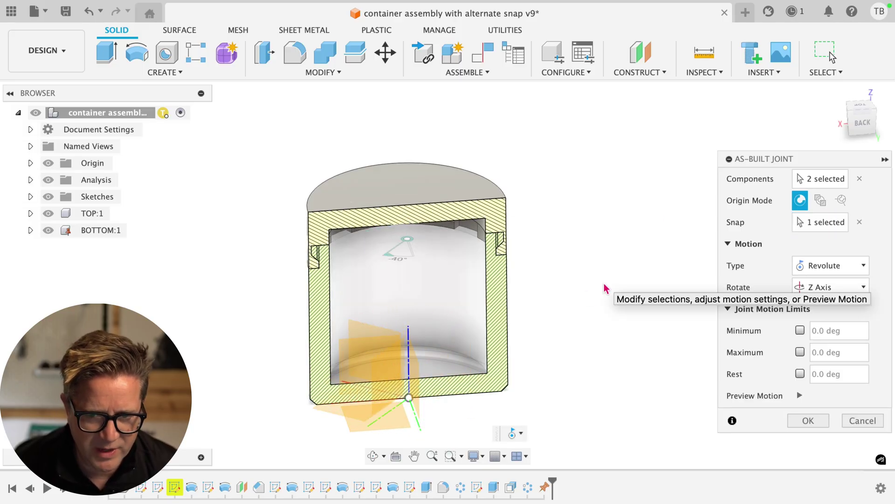
pyautogui.click(827, 420)
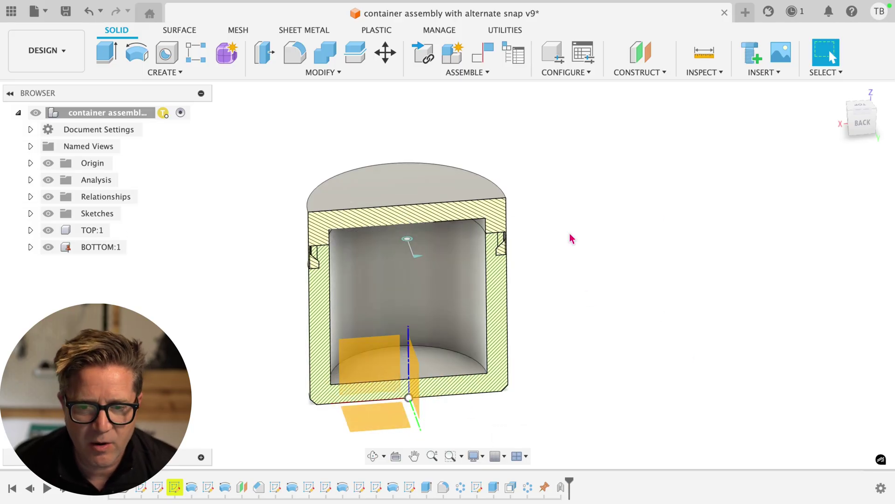
# Display the components in different colours and hide the Analysis folder to show the full container
pyautogui.click(696, 74)
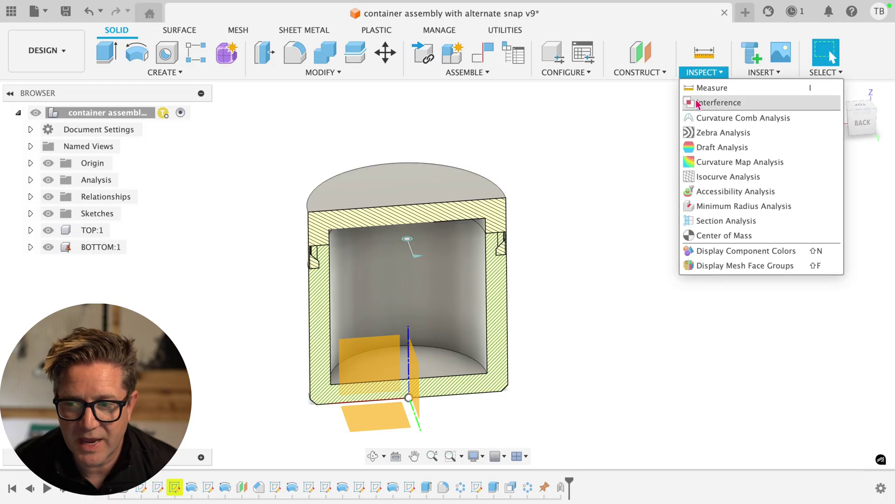
pyautogui.click(716, 252)
pyautogui.keyDown('shift'); pyautogui.moveTo(504, 172); pyautogui.dragTo(588, 148, button='middle'); pyautogui.keyUp('shift')
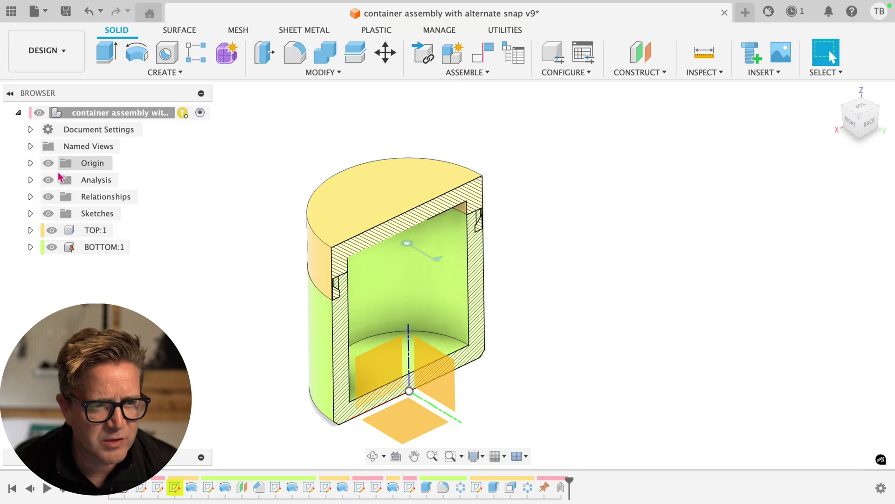
pyautogui.click(32, 179)
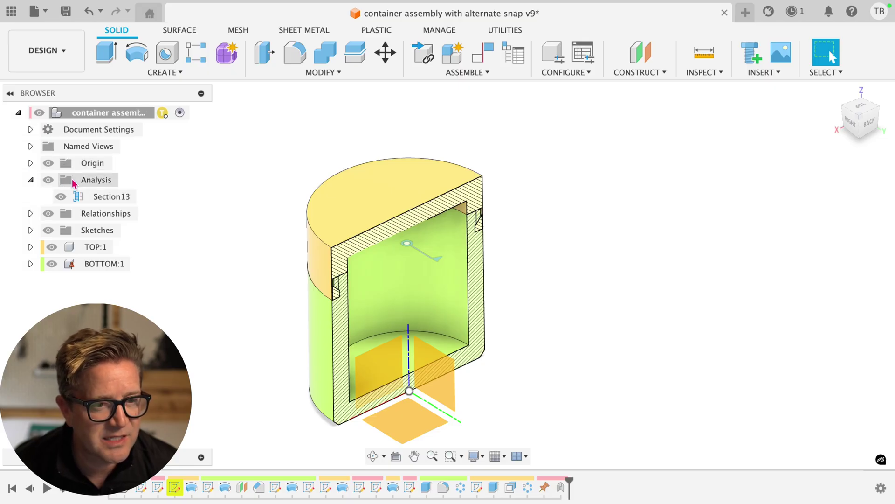
pyautogui.click(48, 180)
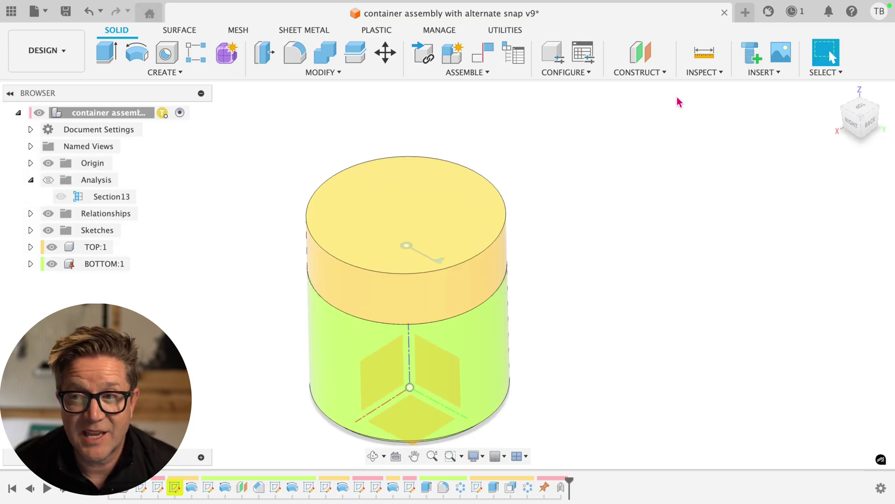
# Create a second section analysis from the lid's top face, offset about -10 mm down through the snap features
pyautogui.click(699, 74)
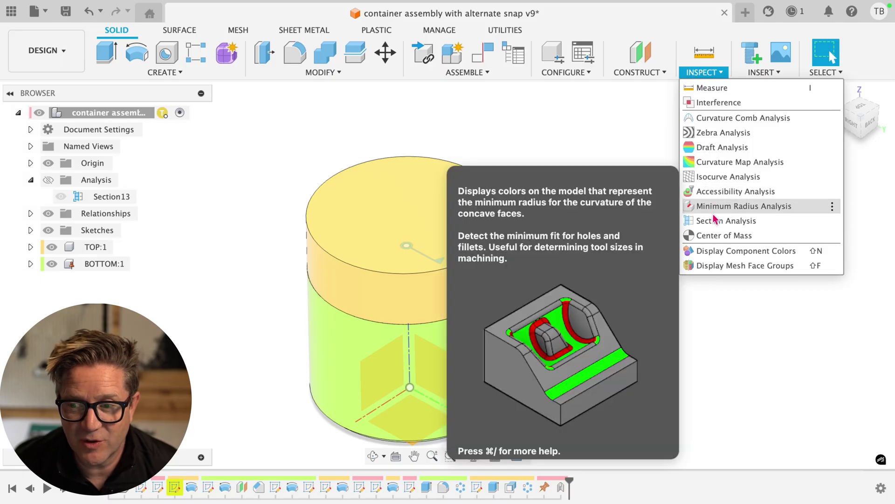
pyautogui.click(709, 220)
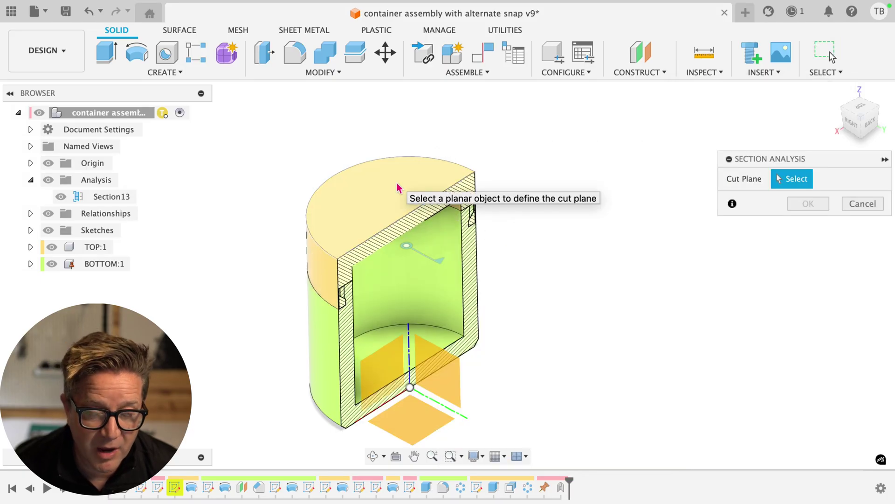
pyautogui.click(432, 189)
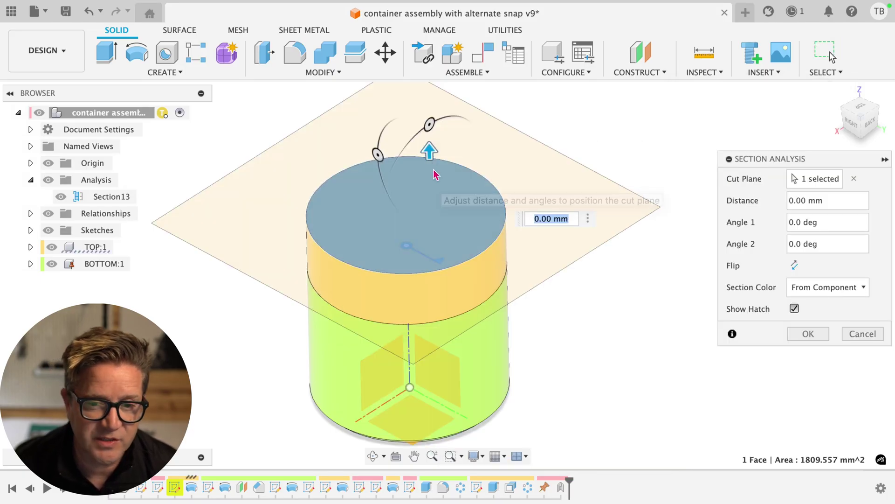
pyautogui.moveTo(431, 146); pyautogui.dragTo(435, 186)
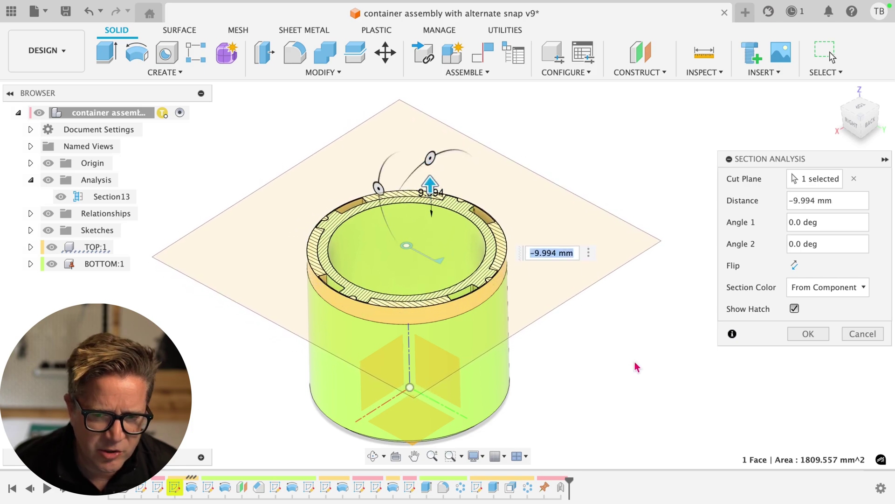
pyautogui.click(809, 334)
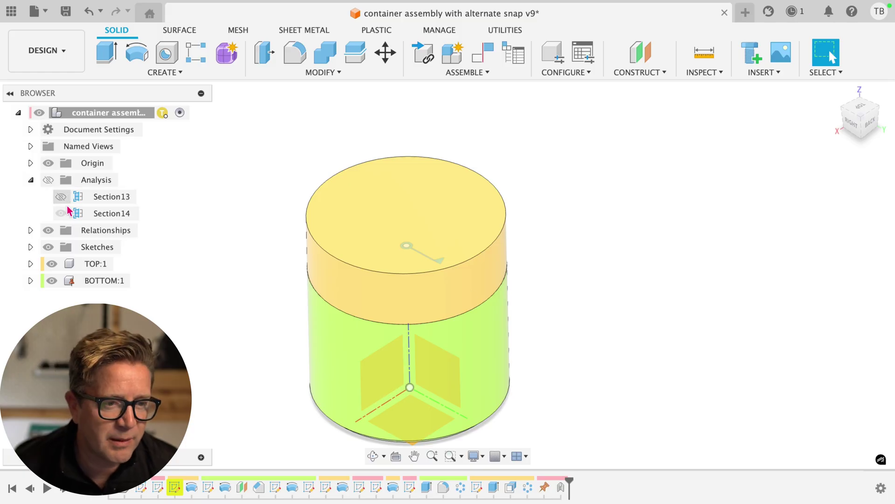
# Turn the Analysis folder back on and show only the horizontal section, with the vertical section hidden
pyautogui.click(48, 180)
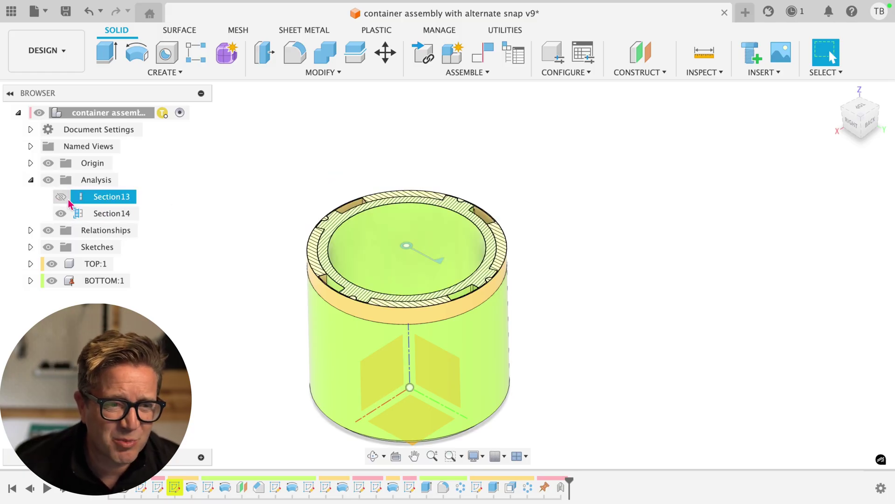
pyautogui.click(64, 197)
pyautogui.click(61, 213)
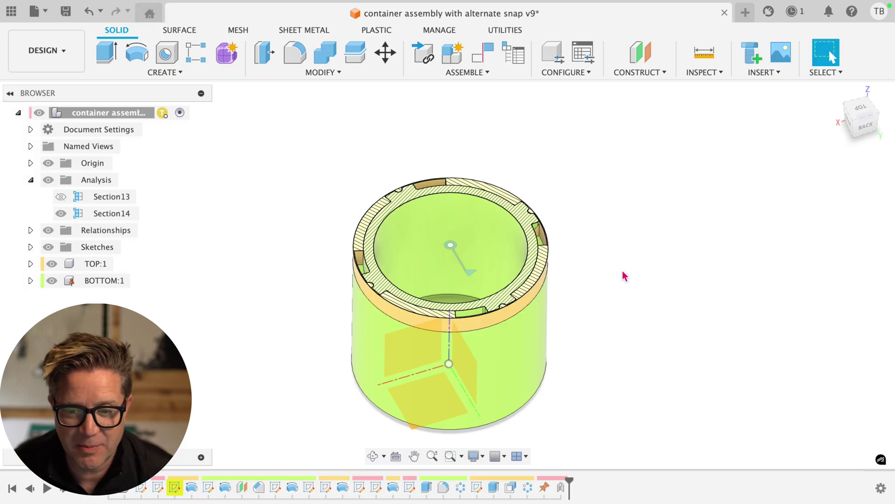
# Start a new sketch on the XY origin plane beneath the container
pyautogui.click(414, 415)
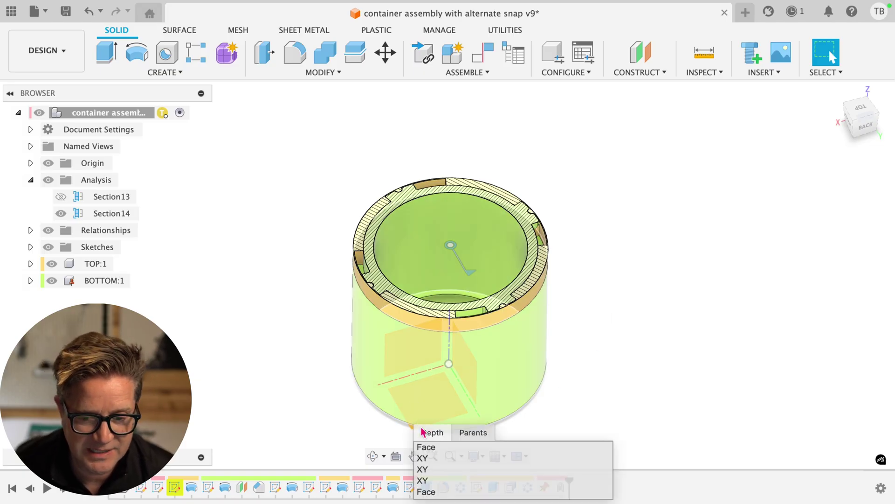
pyautogui.click(431, 459)
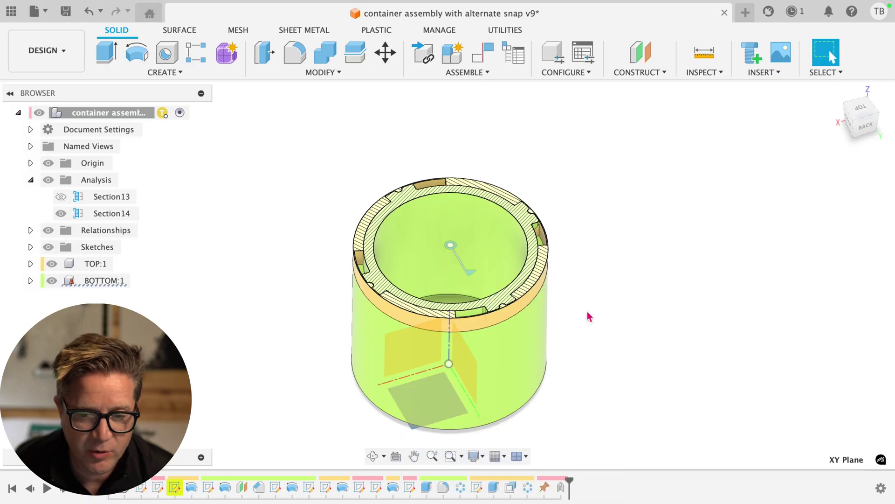
pyautogui.click(165, 72)
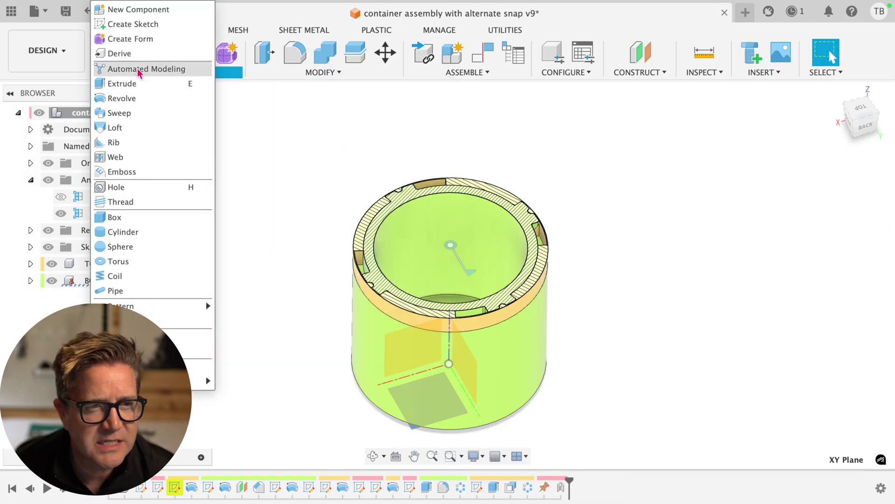
pyautogui.click(137, 28)
pyautogui.scroll(5, 471, 380)
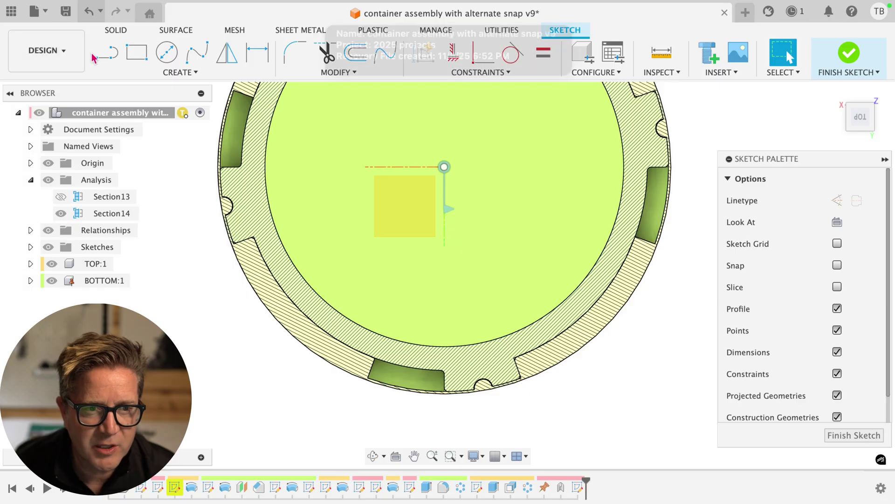
# Draw two lines from the origin past the outer wall, enclosing one slot and its neighbouring snap tab, the first about 30.65 mm long
pyautogui.click(106, 52)
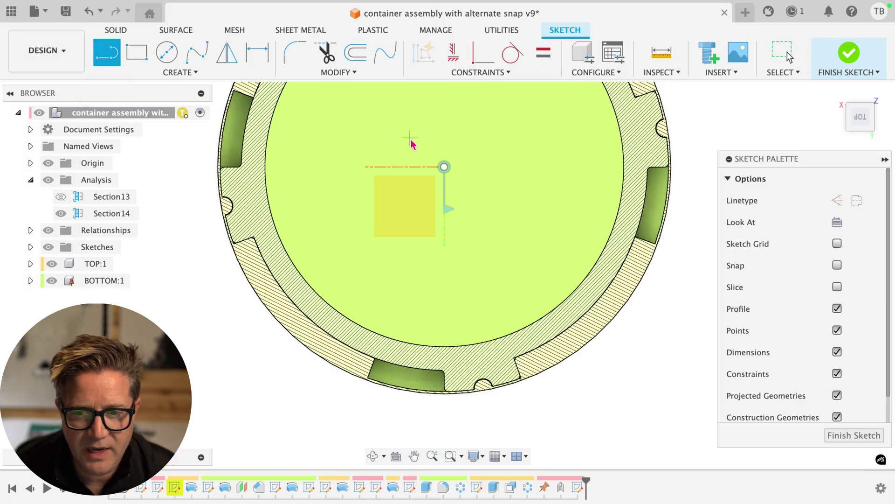
pyautogui.click(444, 167)
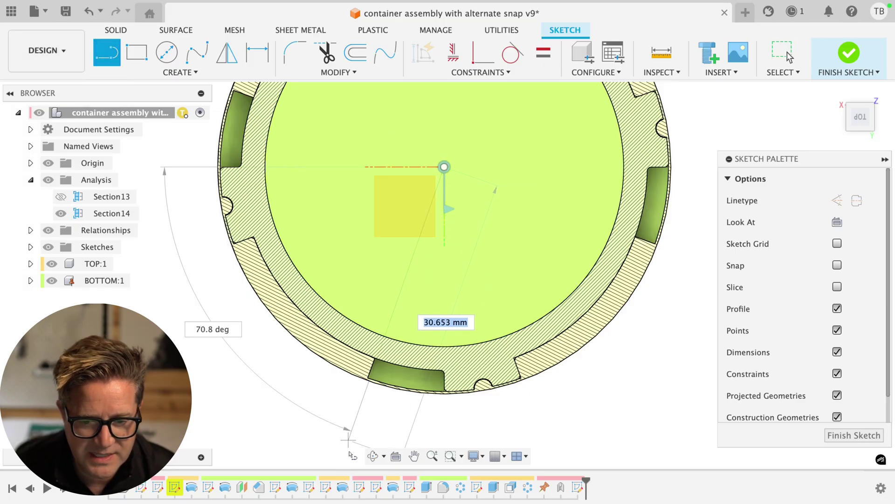
pyautogui.click(347, 439)
pyautogui.press('Escape')
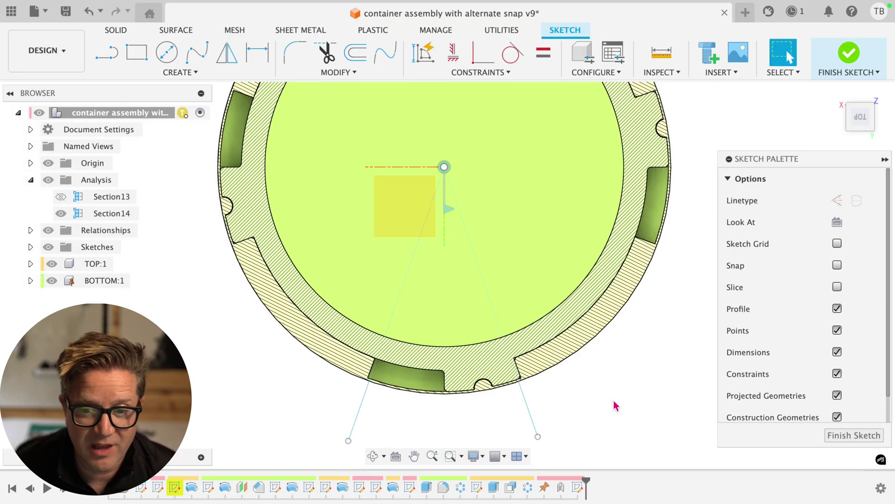
pyautogui.write('ssplit')
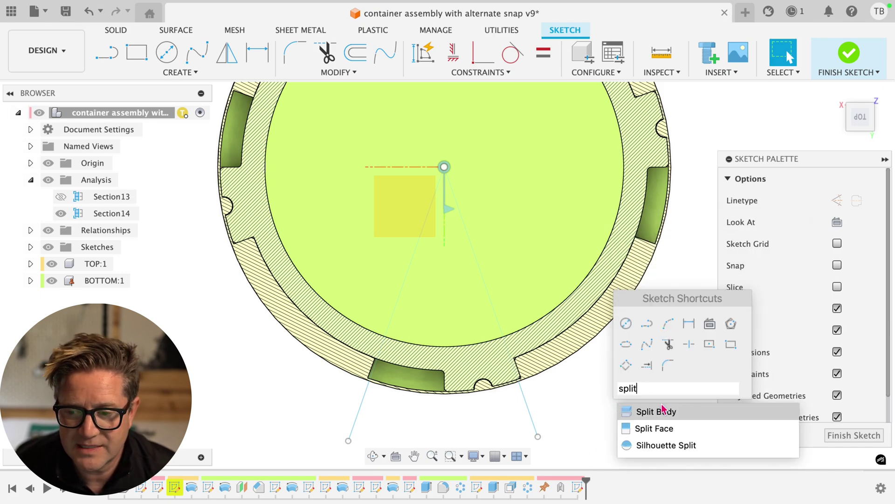
pyautogui.press('Escape')
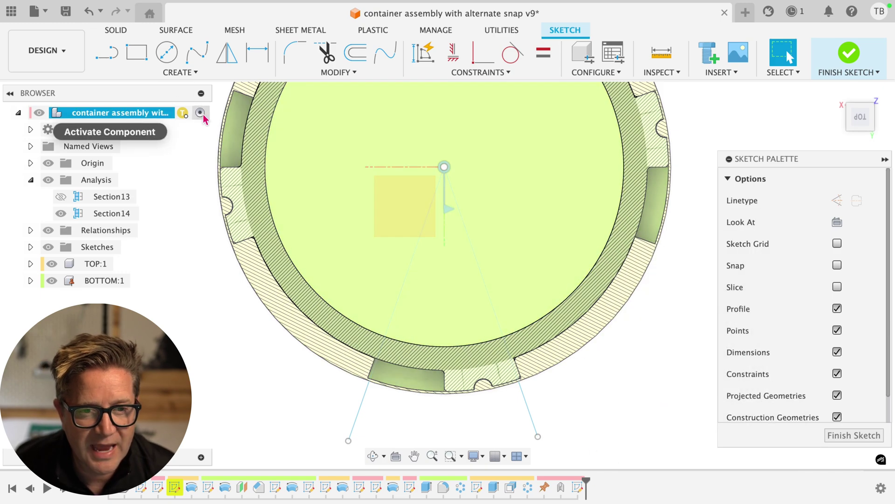
# Split the lid and container bodies with the two radial sketch lines as splitting tools, keeping the tools extended
pyautogui.moveTo(529, 362)
pyautogui.keyDown('shift'); pyautogui.mouseDown(button='middle')
pyautogui.moveTo(557, 350)
pyautogui.moveTo(540, 326)
pyautogui.moveTo(536, 363)
pyautogui.mouseUp(button='middle'); pyautogui.keyUp('shift')
pyautogui.scroll(-10, 552, 383)
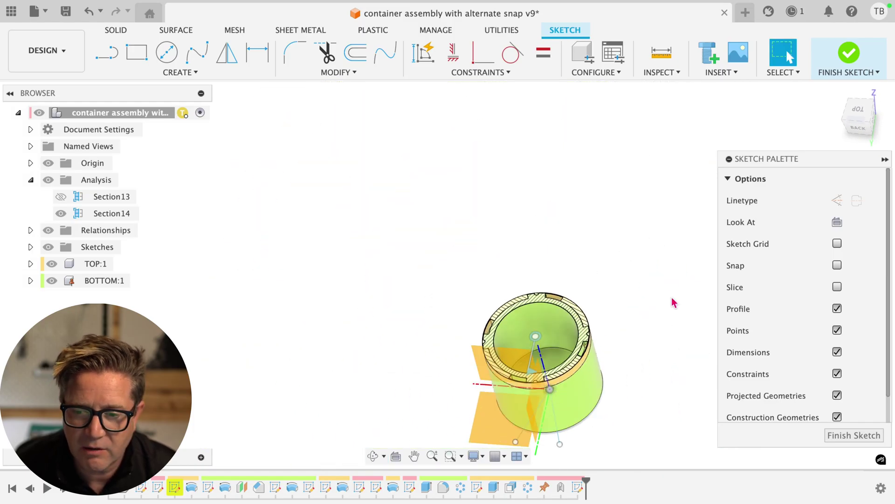
pyautogui.write('s')
pyautogui.write('s')
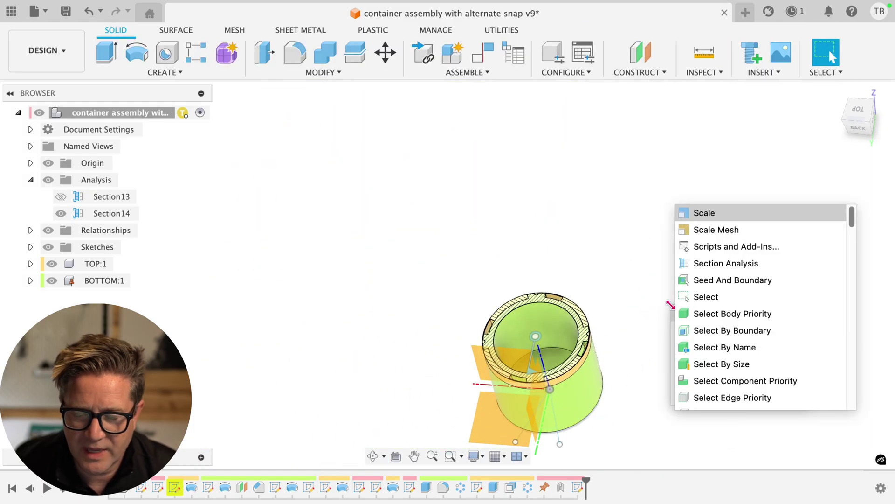
pyautogui.write('split')
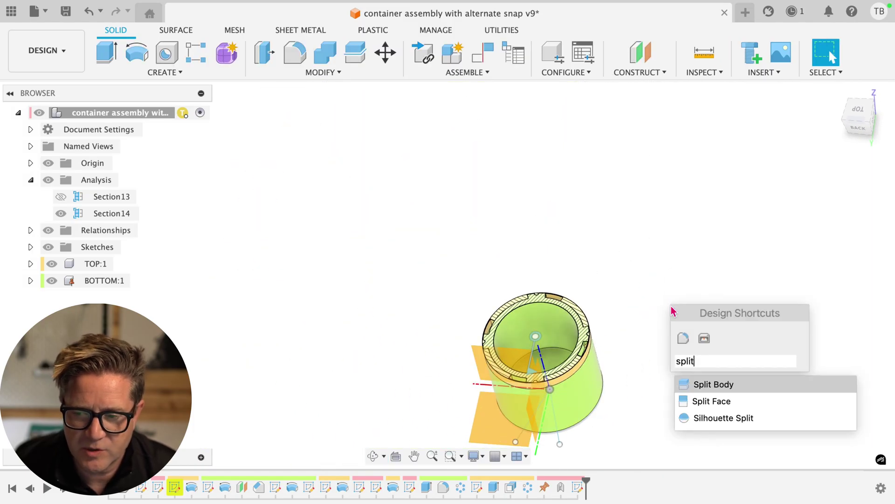
pyautogui.press('Return')
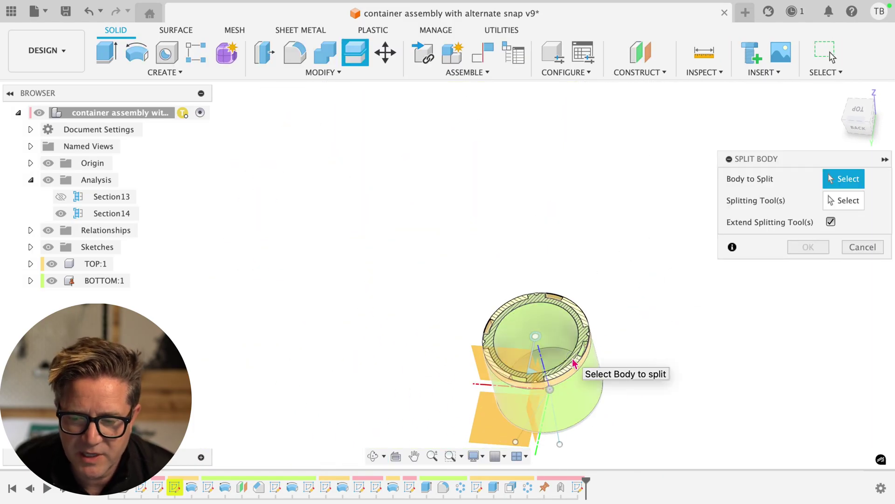
pyautogui.click(586, 375)
pyautogui.scroll(5, 566, 310)
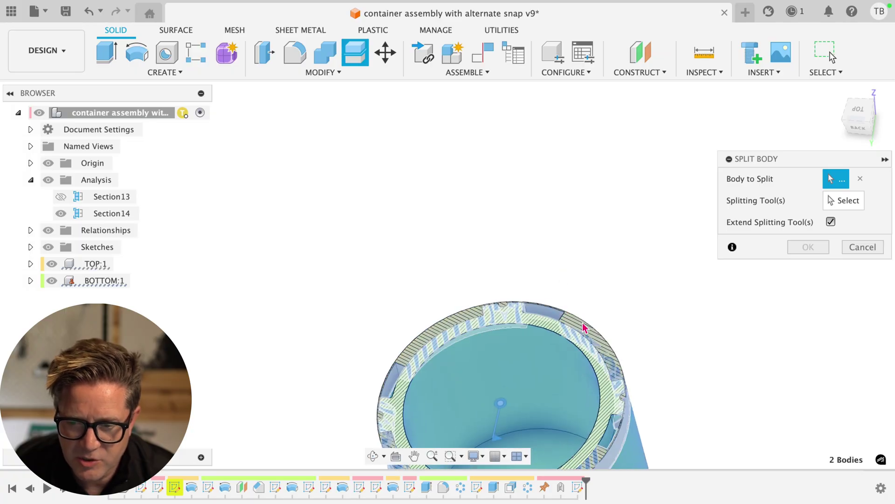
pyautogui.scroll(-5, 584, 328)
pyautogui.click(835, 200)
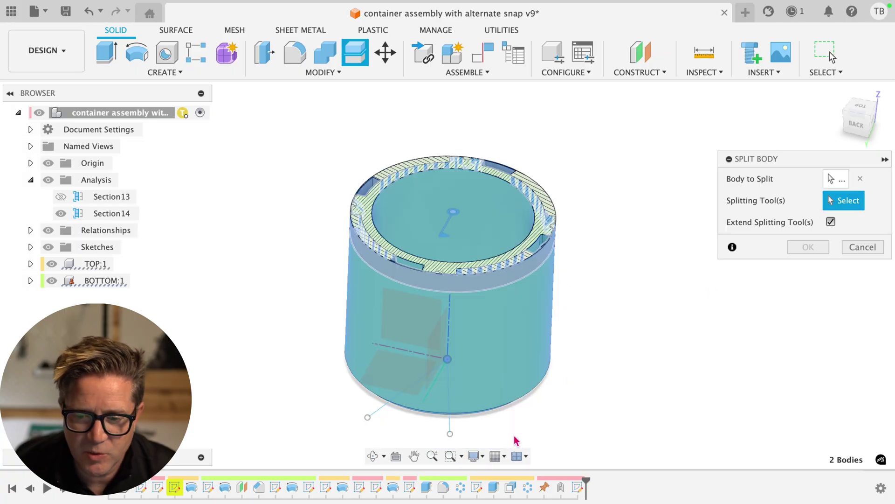
pyautogui.click(450, 427)
pyautogui.click(385, 413)
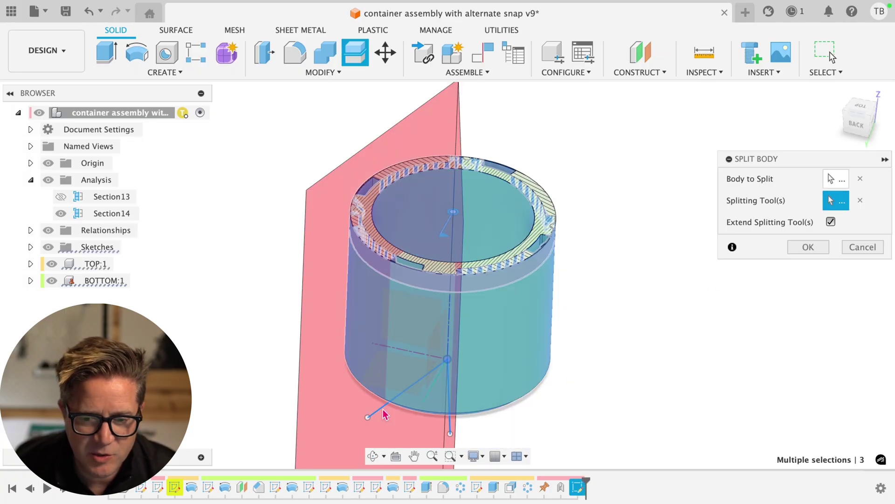
pyautogui.click(808, 248)
# Hide the large remainder bodies of the container and the lid, leaving only the split-out snap segment shown
pyautogui.moveTo(595, 280)
pyautogui.keyDown('shift'); pyautogui.mouseDown(button='middle')
pyautogui.moveTo(580, 274)
pyautogui.moveTo(594, 295)
pyautogui.mouseUp(button='middle'); pyautogui.keyUp('shift')
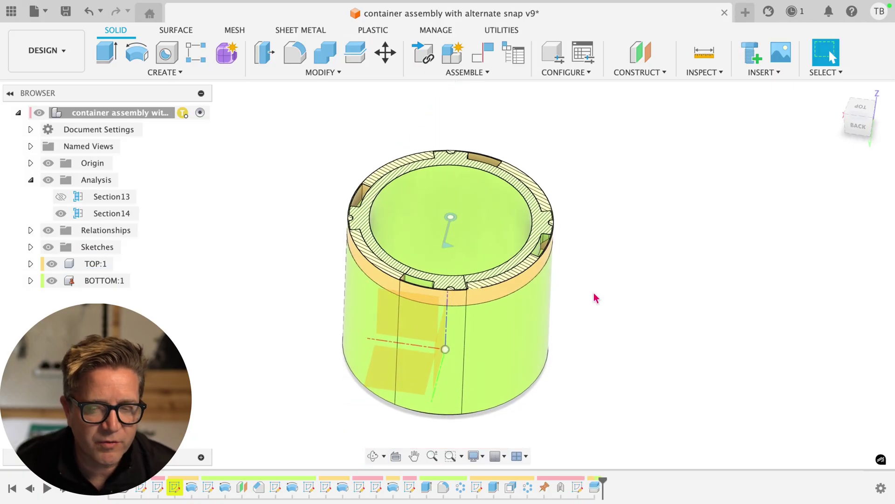
pyautogui.click(530, 330)
pyautogui.click(617, 286)
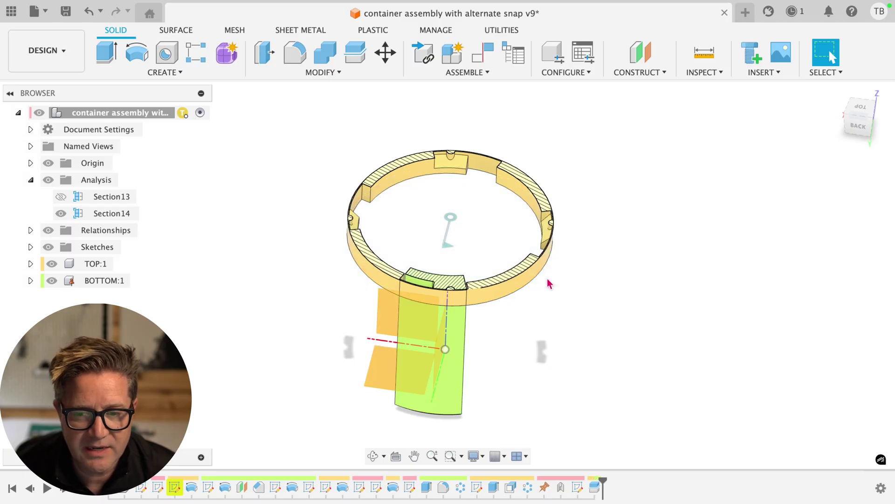
pyautogui.click(521, 282)
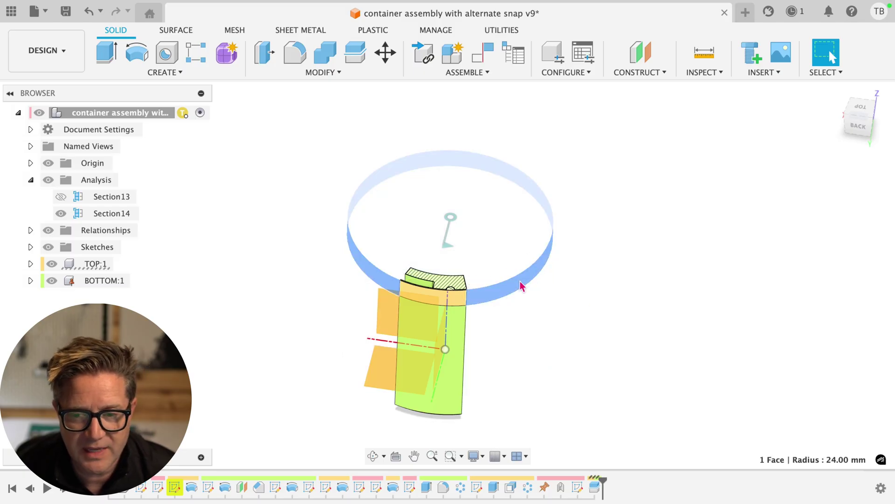
pyautogui.click(567, 321)
# Twist the lid segment about the revolute joint and examine how its snap bump travels along the container's slot
pyautogui.keyDown('shift'); pyautogui.moveTo(567, 321); pyautogui.dragTo(636, 319, button='middle'); pyautogui.keyUp('shift')
pyautogui.keyDown('shift'); pyautogui.moveTo(515, 296); pyautogui.dragTo(420, 244, button='middle'); pyautogui.keyUp('shift')
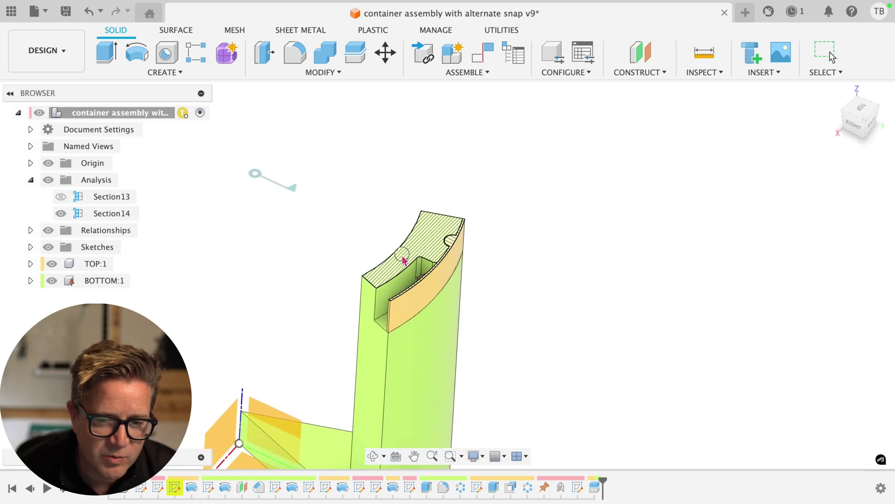
pyautogui.moveTo(434, 243); pyautogui.dragTo(525, 217)
pyautogui.keyDown('shift'); pyautogui.moveTo(527, 233); pyautogui.dragTo(559, 273, button='middle'); pyautogui.keyUp('shift')
pyautogui.keyDown('shift'); pyautogui.moveTo(559, 274); pyautogui.dragTo(559, 276, button='middle'); pyautogui.keyUp('shift')
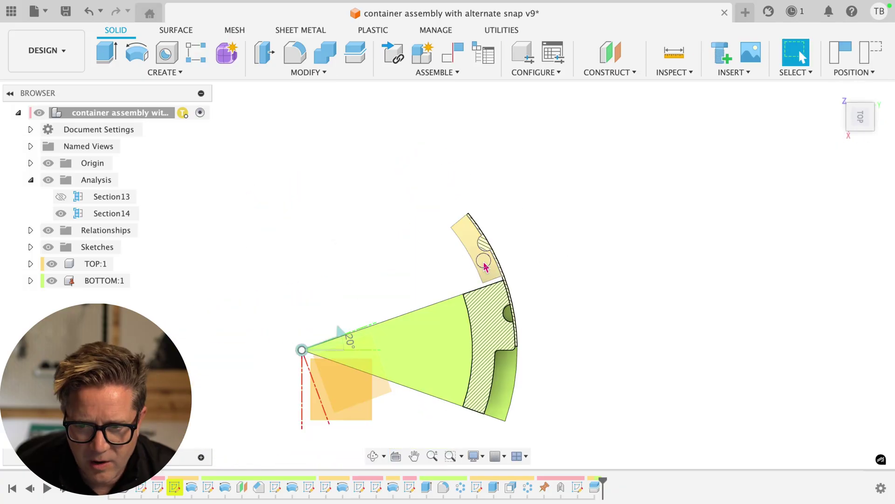
pyautogui.moveTo(485, 260); pyautogui.dragTo(521, 330)
pyautogui.keyDown('shift'); pyautogui.moveTo(596, 370); pyautogui.dragTo(600, 410, button='middle'); pyautogui.keyUp('shift')
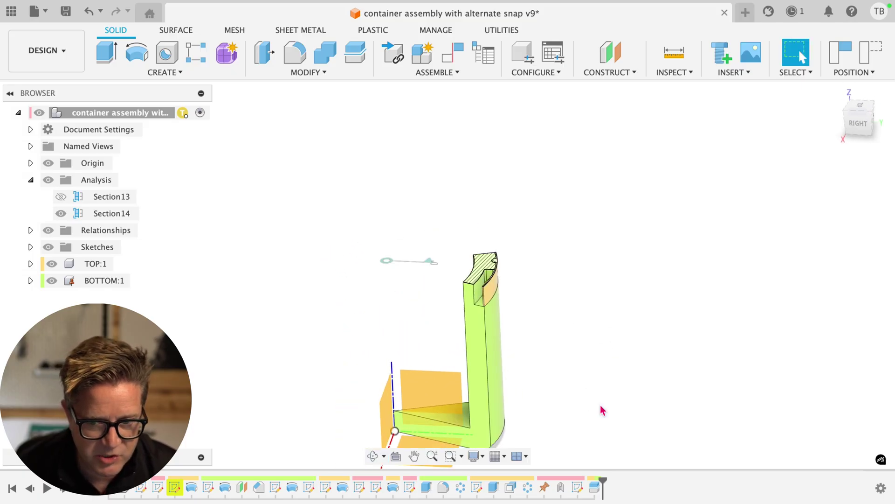
# Suppress the body split feature to bring back the whole lid and container
pyautogui.rightClick(598, 487)
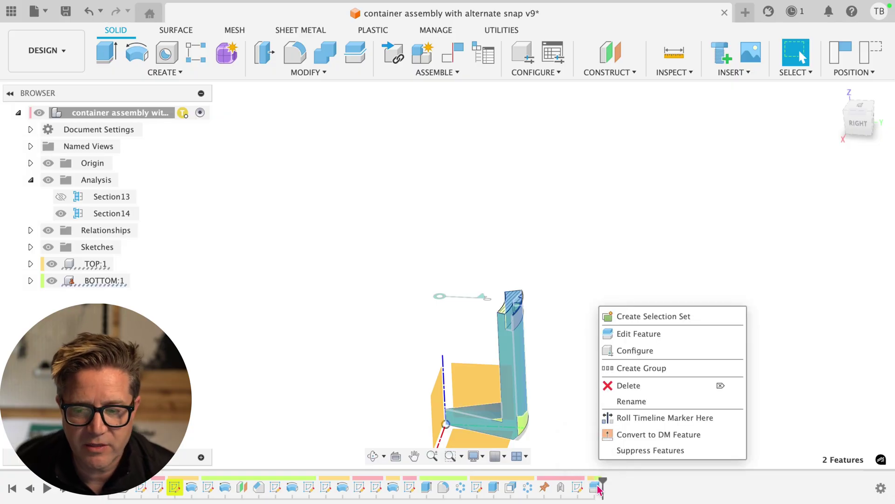
pyautogui.click(634, 452)
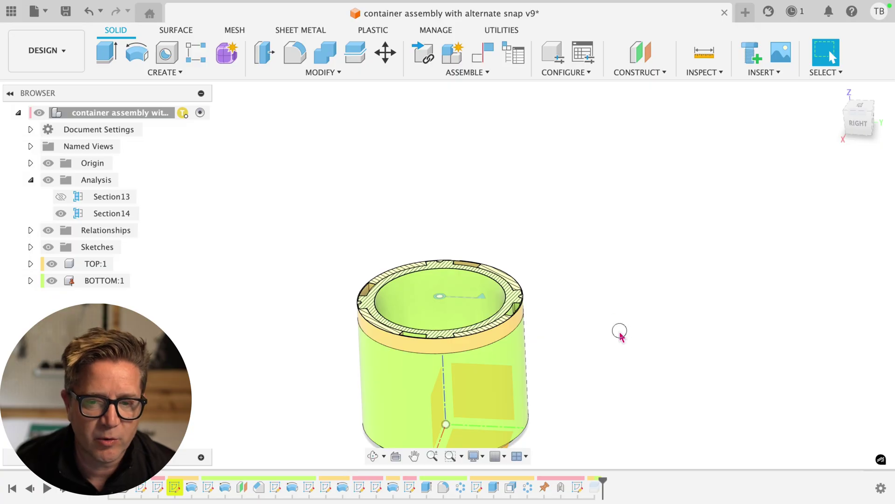
pyautogui.keyDown('shift'); pyautogui.moveTo(621, 332); pyautogui.dragTo(613, 362, button='middle'); pyautogui.keyUp('shift')
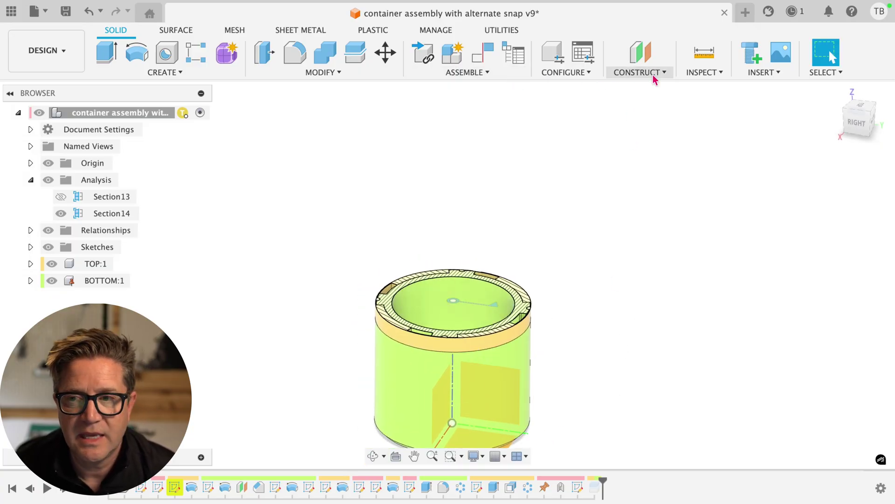
# Compute the interference between the lid and the container, and examine the overlap beside the snap tab
pyautogui.click(705, 74)
pyautogui.click(711, 103)
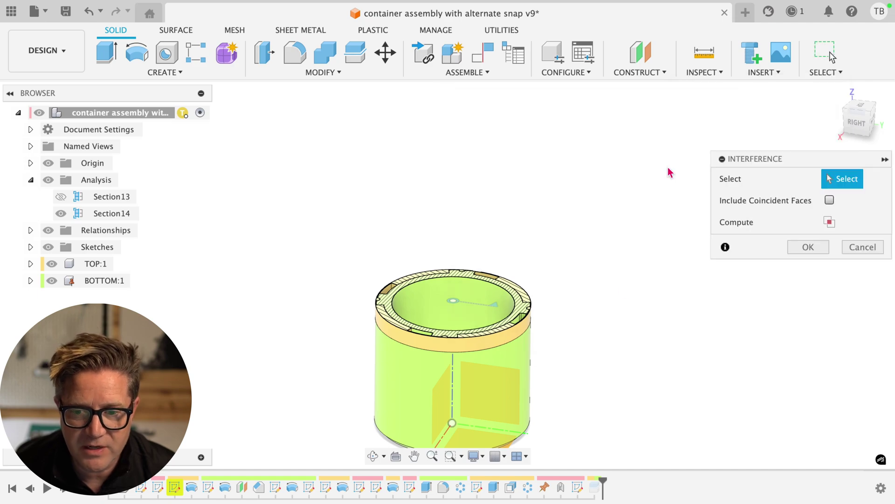
pyautogui.click(500, 342)
pyautogui.click(510, 384)
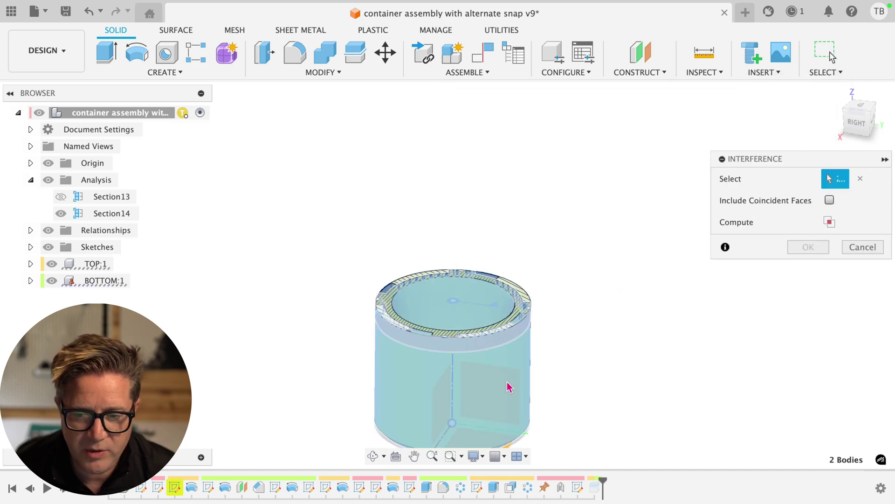
pyautogui.click(829, 222)
pyautogui.moveTo(511, 133); pyautogui.dragTo(368, 25)
pyautogui.scroll(6, 466, 278)
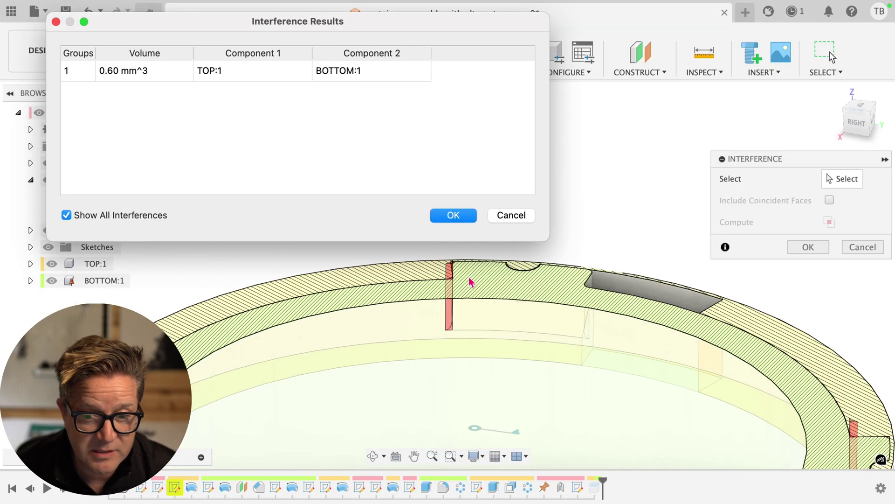
pyautogui.keyDown('shift'); pyautogui.moveTo(465, 278); pyautogui.dragTo(447, 336, button='middle'); pyautogui.keyUp('shift')
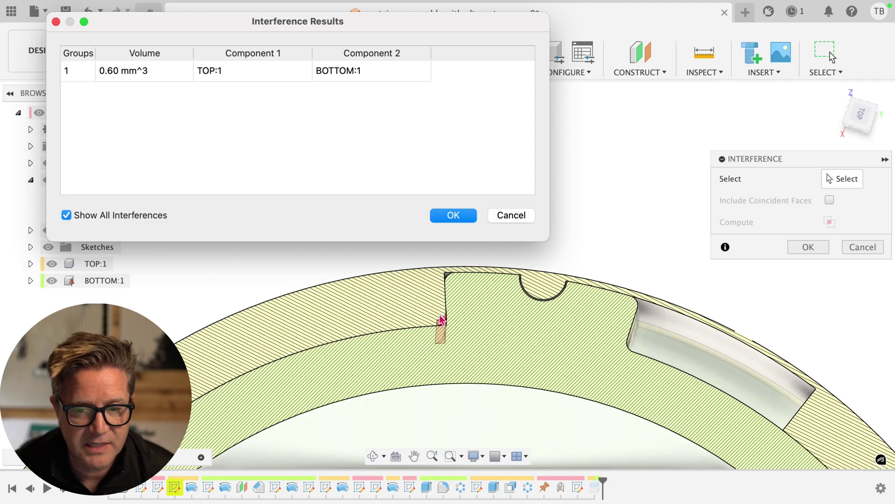
# Set the visual style to Wireframe and rotate the lid segment until its snap bump seats in the container's notch
pyautogui.click(475, 456)
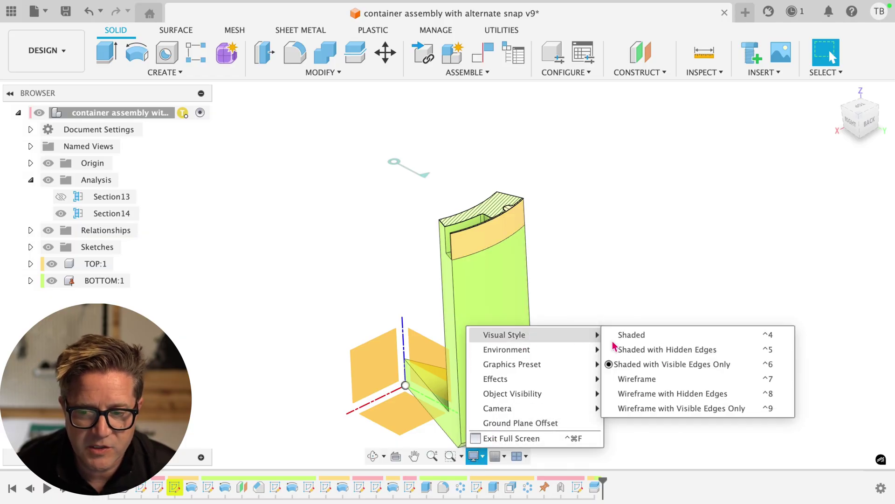
pyautogui.click(638, 379)
pyautogui.scroll(5, 356, 343)
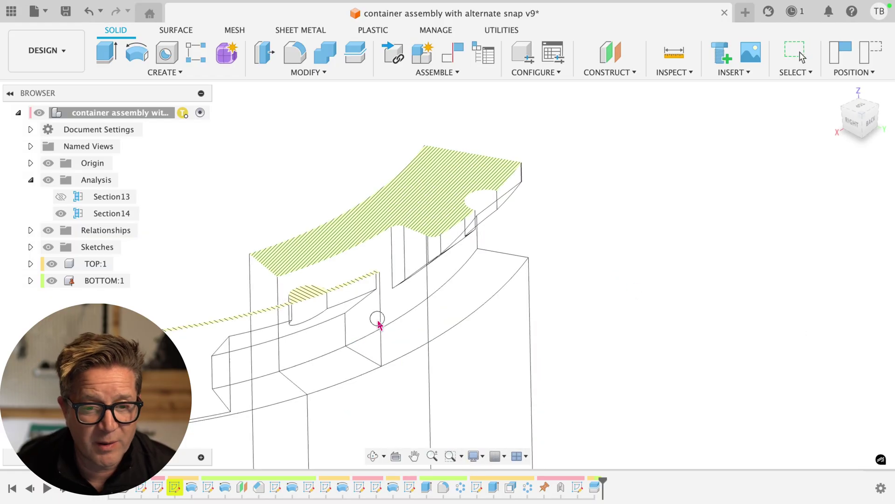
pyautogui.moveTo(378, 322)
pyautogui.mouseDown()
pyautogui.moveTo(505, 292)
pyautogui.moveTo(584, 242)
pyautogui.moveTo(530, 226)
pyautogui.moveTo(506, 235)
pyautogui.mouseUp()
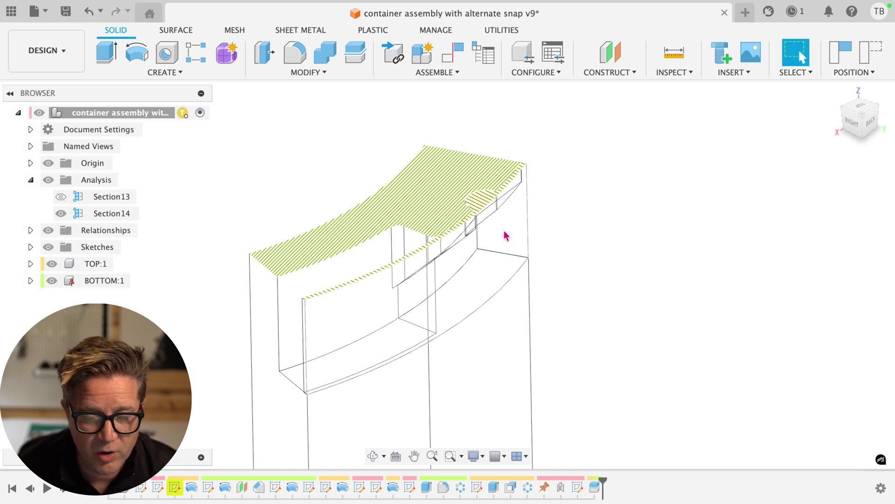